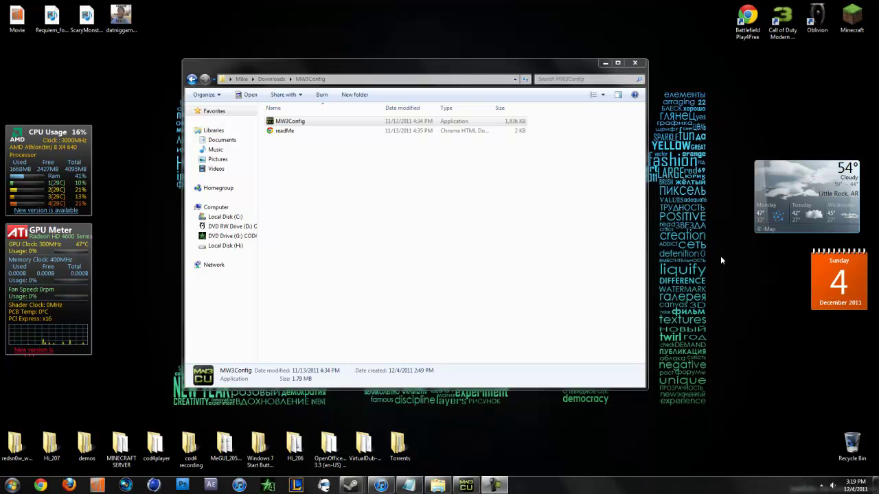
Step: Bring the MW3 Configuration Utility to the front from the taskbar
{"action": "left_click", "coordinate": [474, 485]}
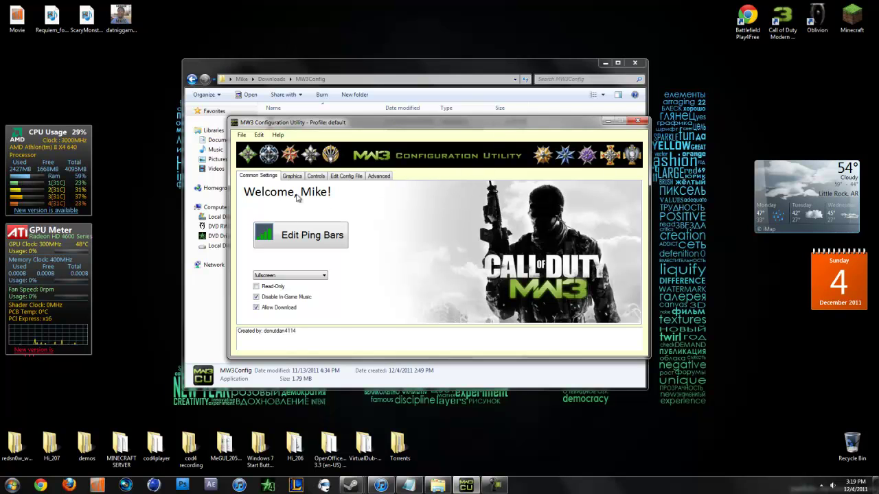
Step: Browse the Graphics, Controls and Common Settings pages and the Edit menu, then minimize Explorer
{"action": "left_click", "coordinate": [283, 176]}
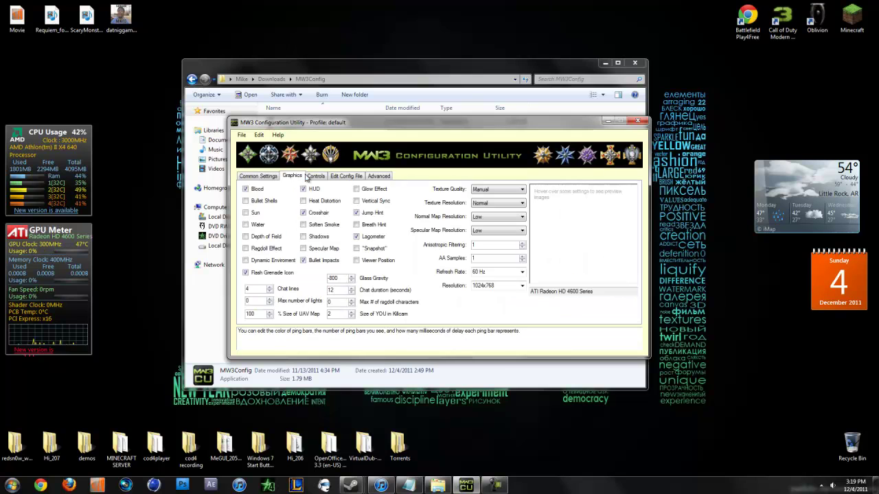
{"action": "left_click", "coordinate": [263, 179]}
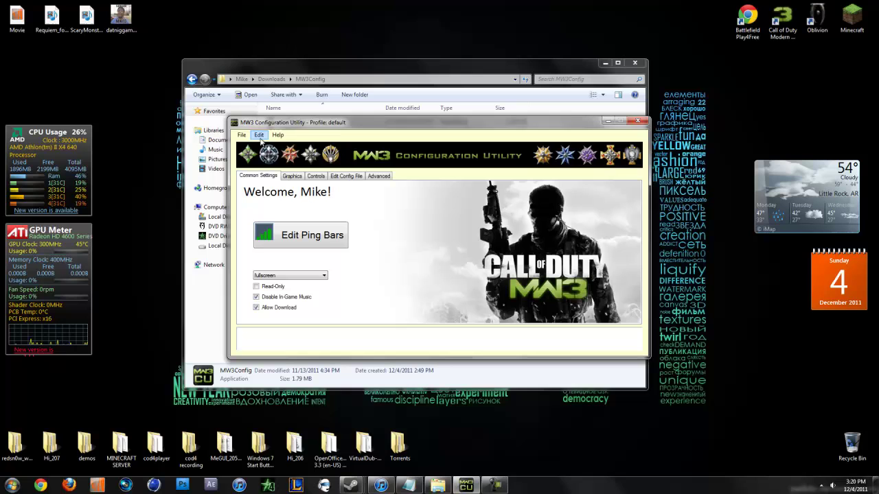
{"action": "left_click", "coordinate": [259, 135]}
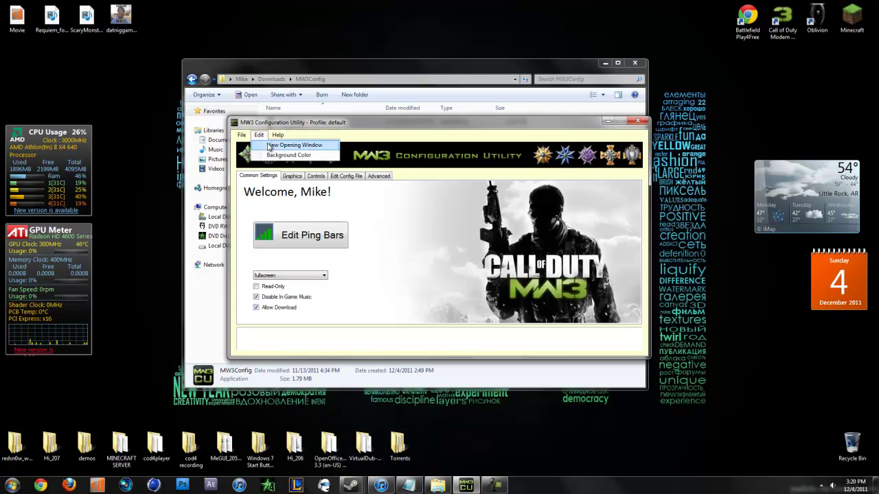
{"action": "left_click", "coordinate": [315, 177]}
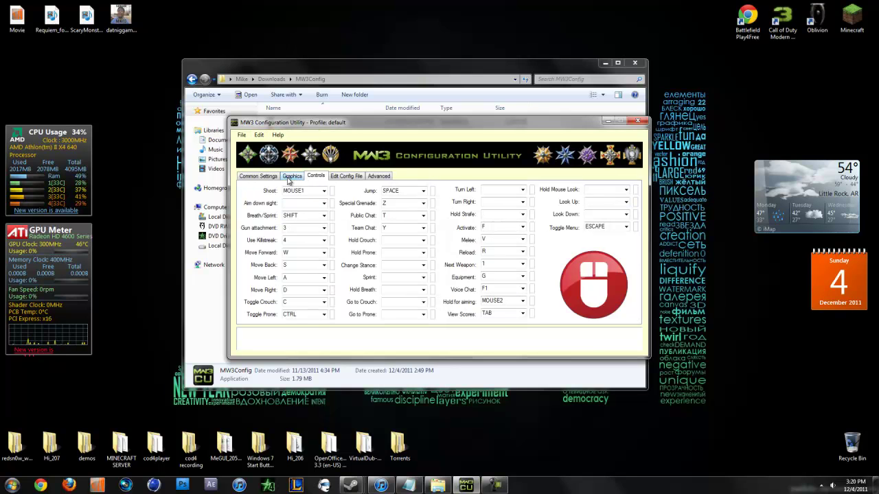
{"action": "left_click", "coordinate": [291, 177]}
{"action": "left_click", "coordinate": [258, 177]}
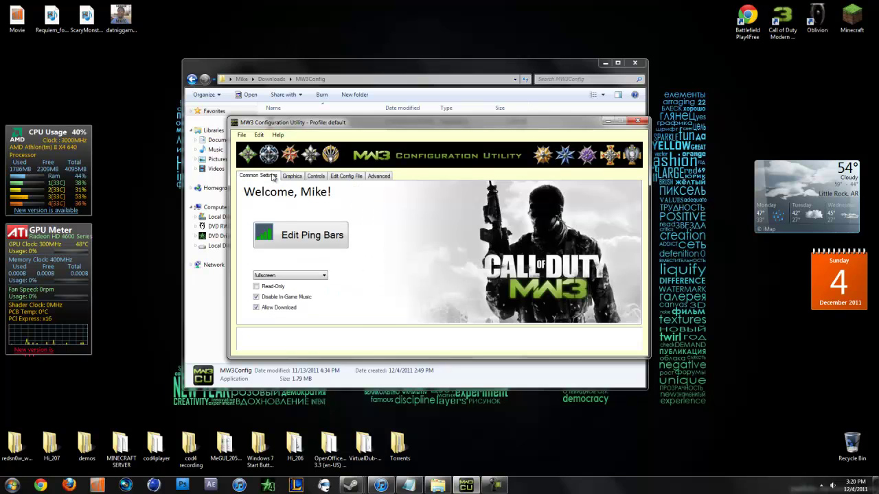
{"action": "left_click", "coordinate": [600, 63]}
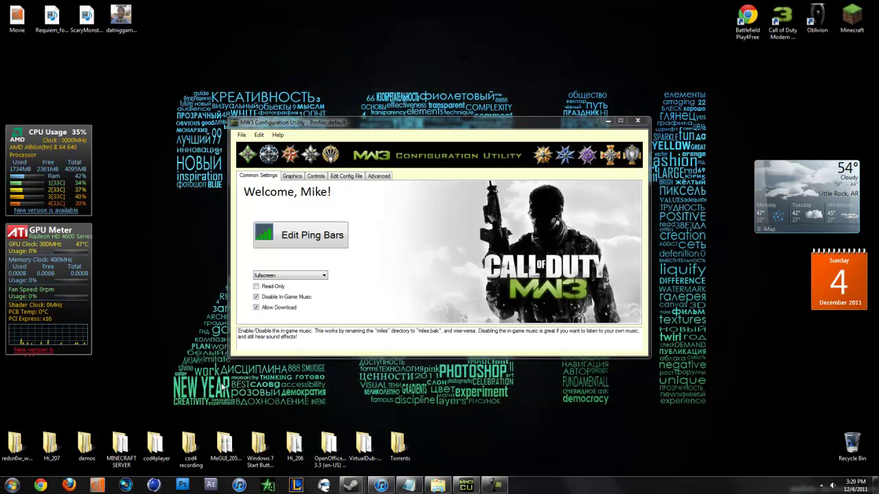
{"action": "mouse_move", "coordinate": [222, 386]}
{"action": "left_mouse_down"}
{"action": "mouse_move", "coordinate": [549, 357]}
{"action": "mouse_move", "coordinate": [640, 104]}
{"action": "mouse_move", "coordinate": [663, 98]}
{"action": "mouse_move", "coordinate": [659, 302]}
{"action": "mouse_move", "coordinate": [221, 382]}
{"action": "left_mouse_up"}
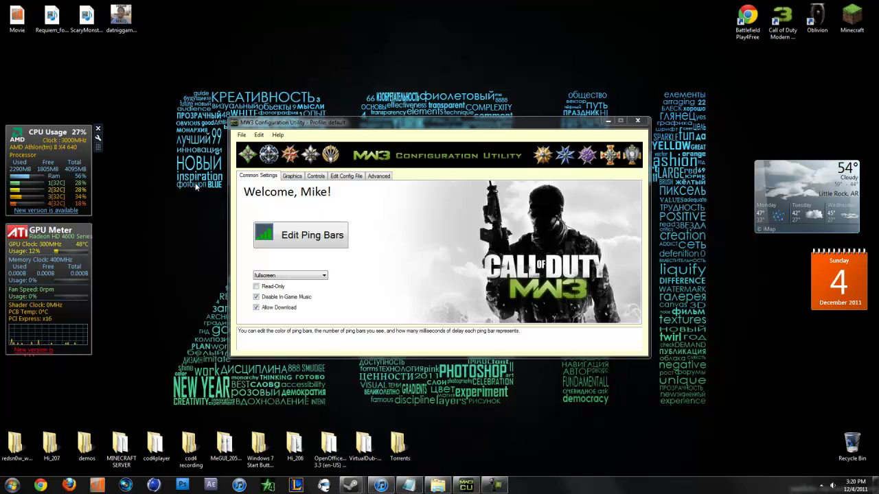
{"action": "left_click_drag", "start_coordinate": [212, 385], "coordinate": [668, 82]}
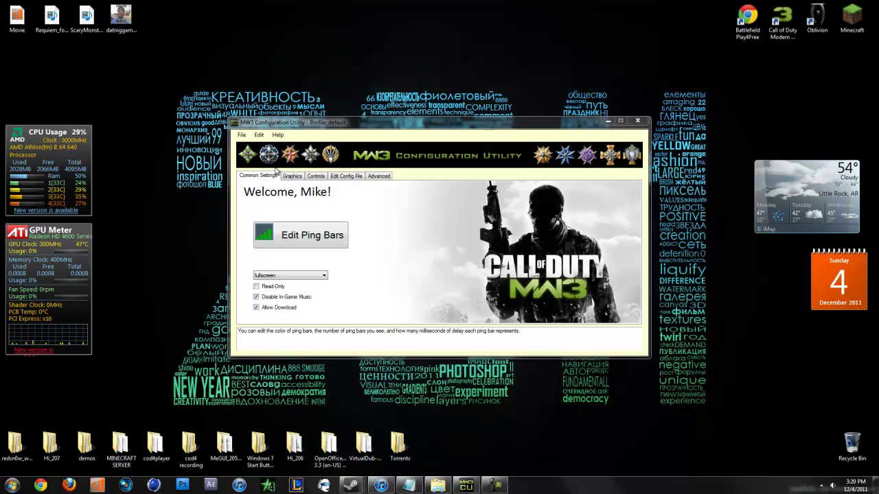
Step: Save the ping bars as three blue bars, interval 100, 10 bars, and dismiss the Success message
{"action": "left_click", "coordinate": [300, 243]}
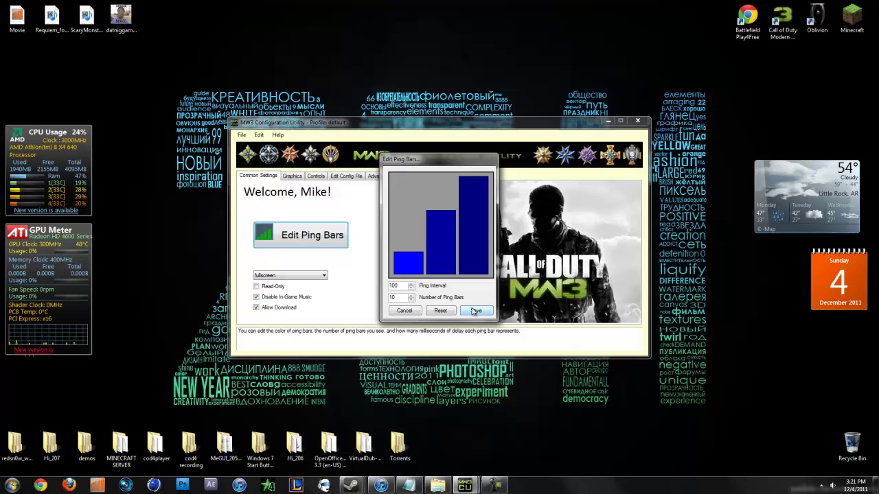
{"action": "left_click", "coordinate": [477, 312]}
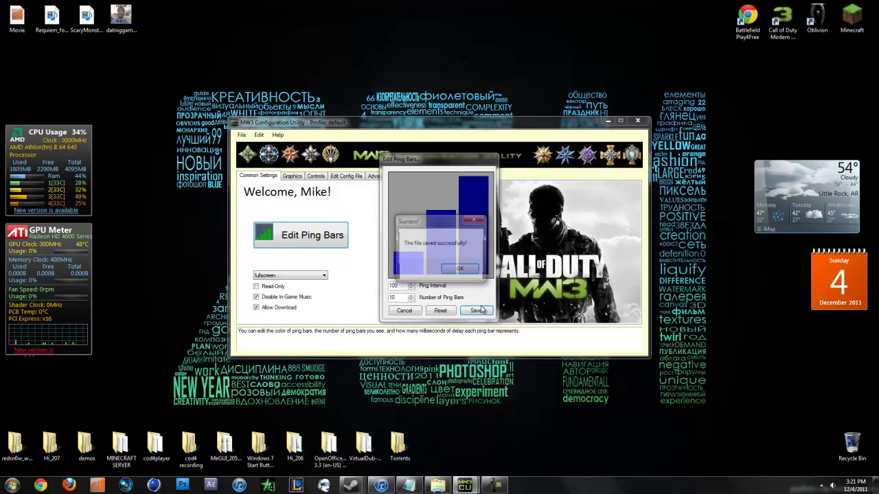
{"action": "left_click", "coordinate": [461, 270]}
{"action": "left_click", "coordinate": [313, 276]}
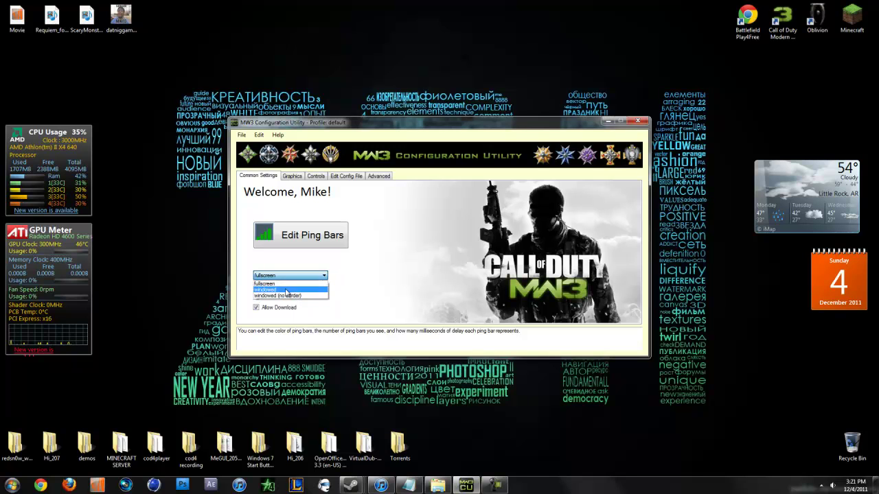
{"action": "left_click", "coordinate": [379, 289]}
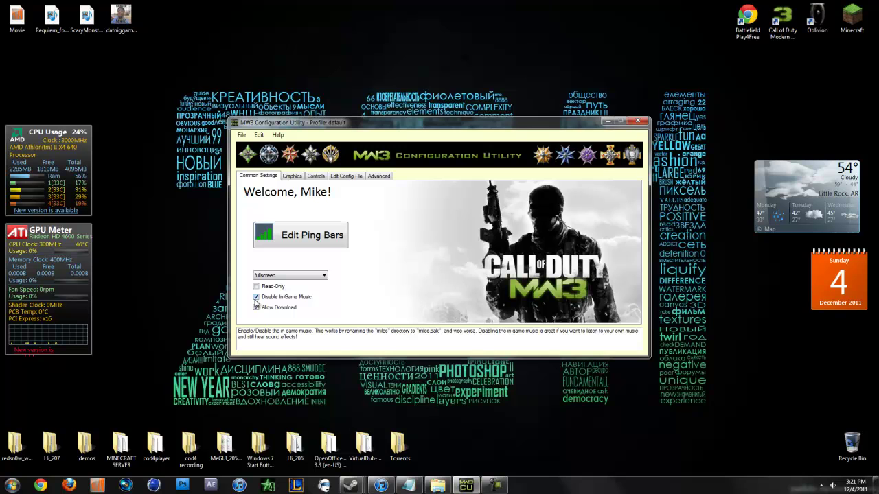
{"action": "left_click", "coordinate": [256, 306]}
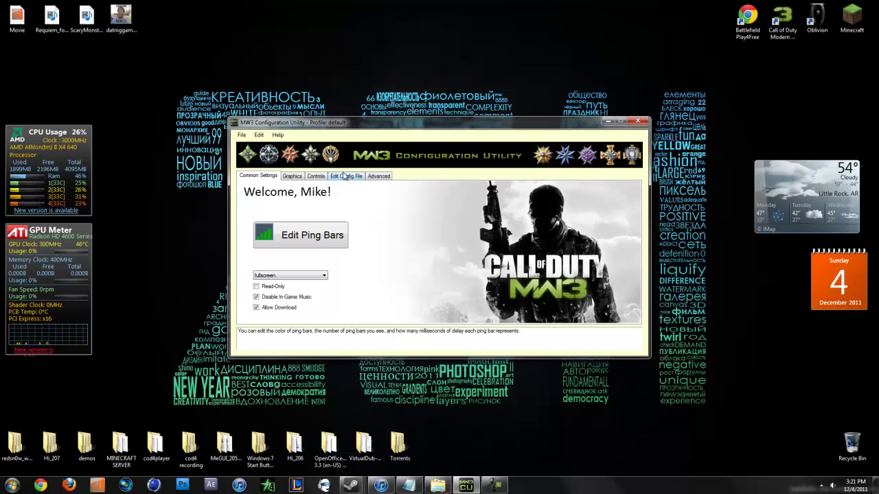
Step: Show the Graphics page with Manual texture quality and 1024x768 at 60 Hz
{"action": "left_click", "coordinate": [291, 178]}
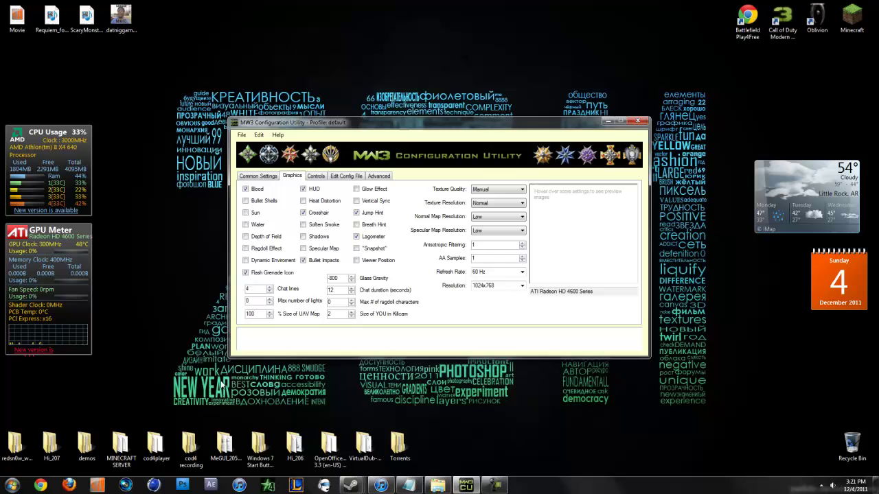
{"action": "left_click", "coordinate": [727, 173]}
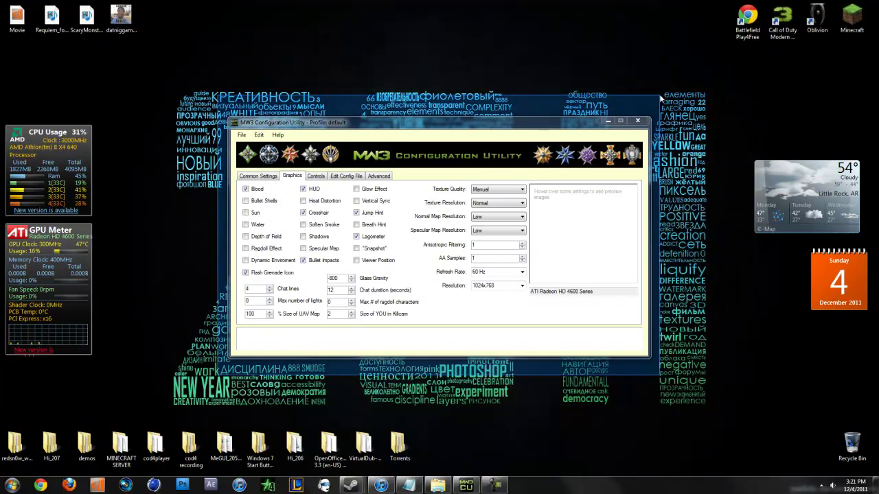
{"action": "left_click", "coordinate": [261, 120]}
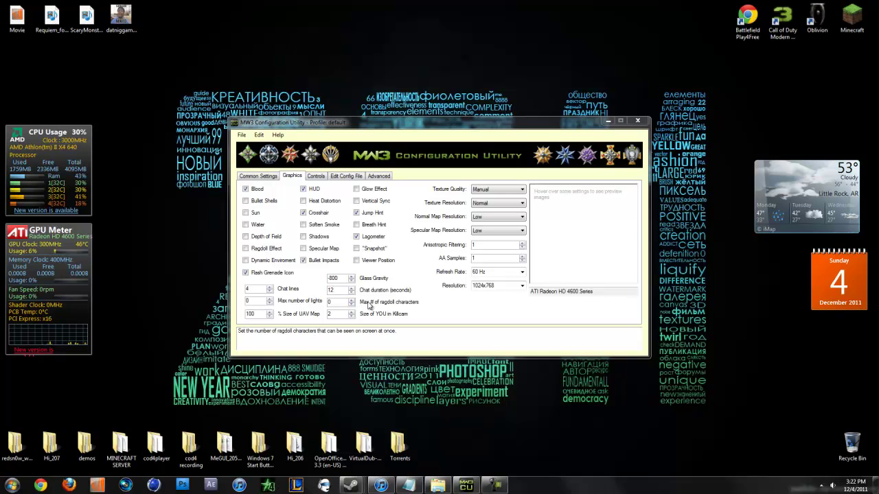
{"action": "mouse_move", "coordinate": [392, 266]}
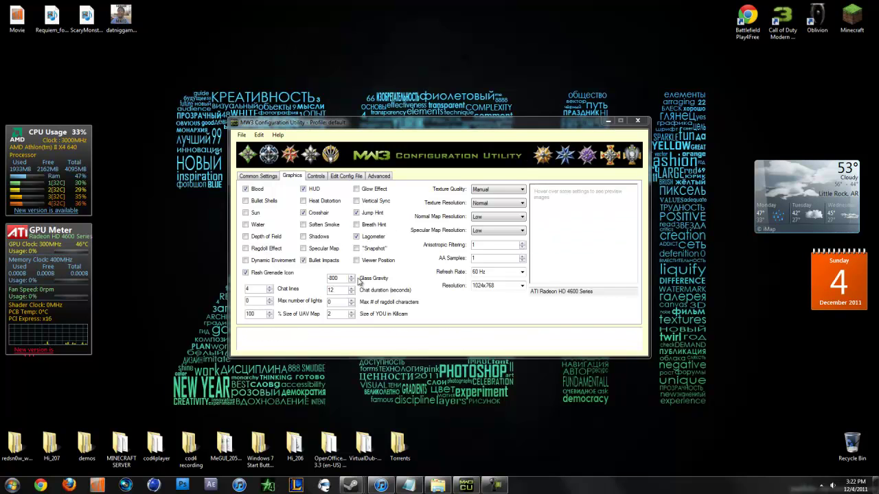
{"action": "mouse_move", "coordinate": [365, 279]}
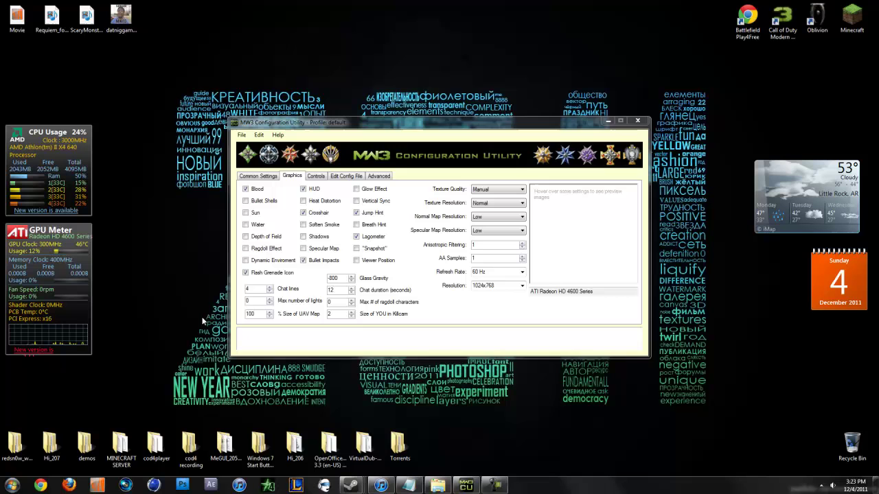
{"action": "left_click_drag", "start_coordinate": [221, 377], "coordinate": [659, 97]}
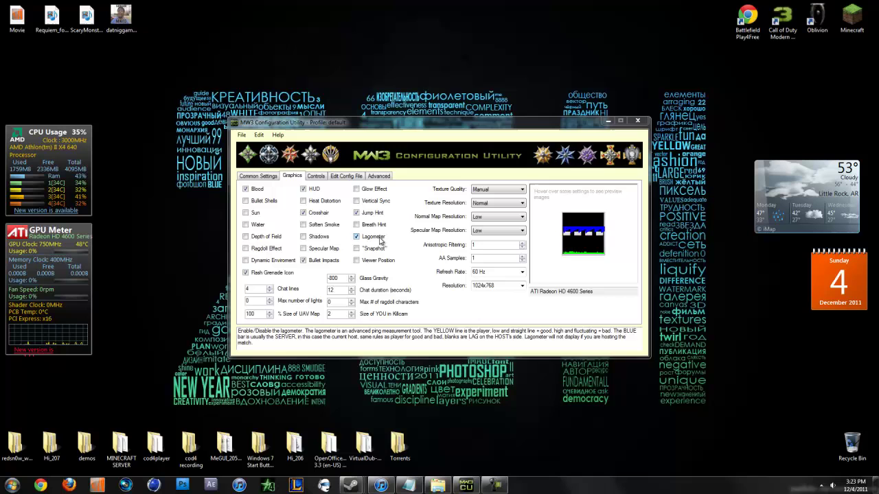
{"action": "mouse_move", "coordinate": [358, 251]}
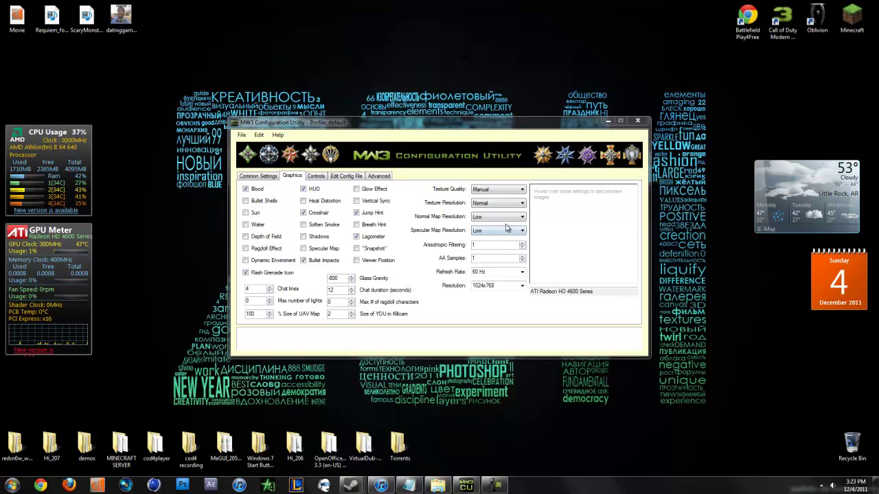
Step: Drop Texture Resolution from Normal to Low, then view the Controls bindings
{"action": "left_click", "coordinate": [487, 203]}
{"action": "left_click", "coordinate": [480, 215]}
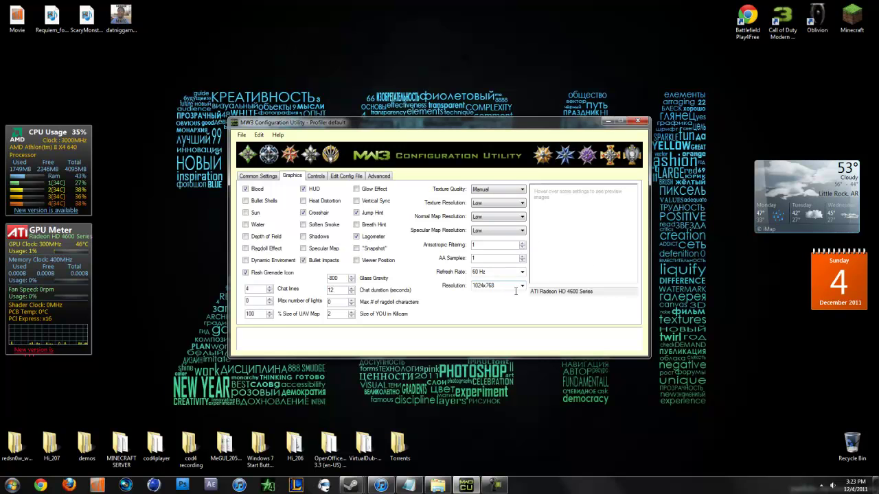
{"action": "left_click", "coordinate": [317, 177]}
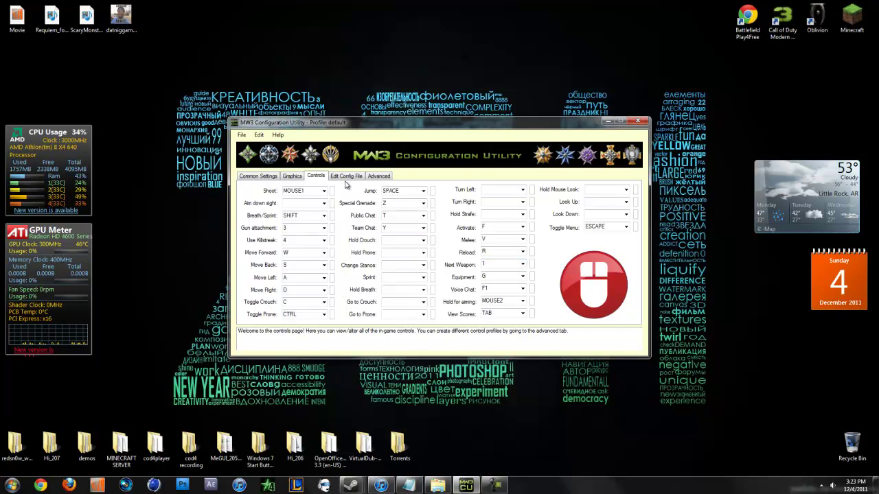
Step: Display the raw config_mp.cfg text on Edit Config File, starting at the unbindall and bind lines
{"action": "left_click", "coordinate": [346, 176]}
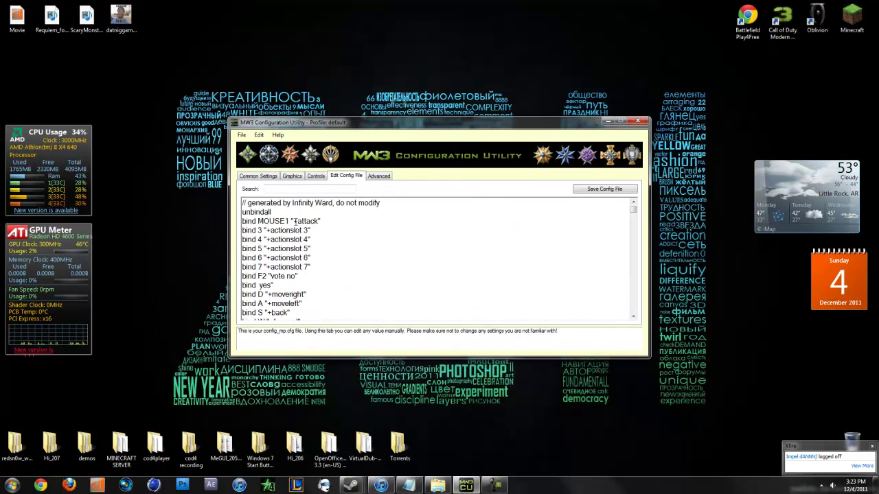
{"action": "left_click_drag", "start_coordinate": [634, 209], "coordinate": [638, 288]}
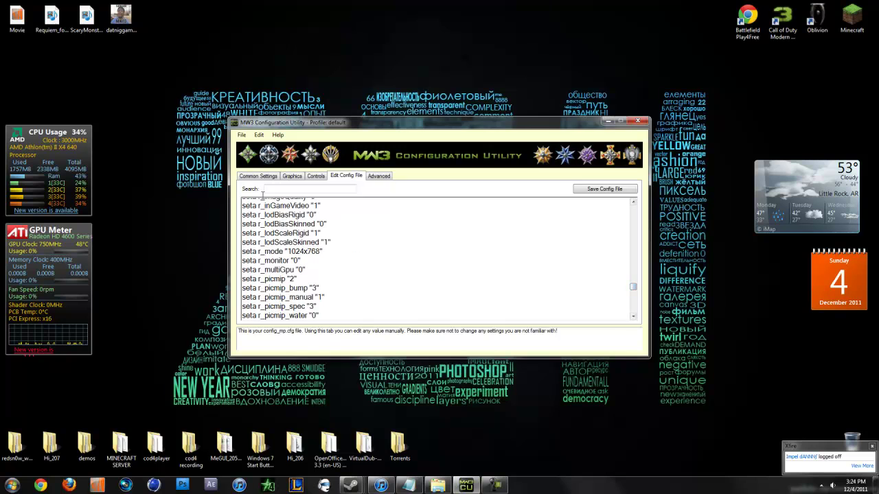
{"action": "left_click", "coordinate": [271, 177]}
{"action": "left_click", "coordinate": [345, 179]}
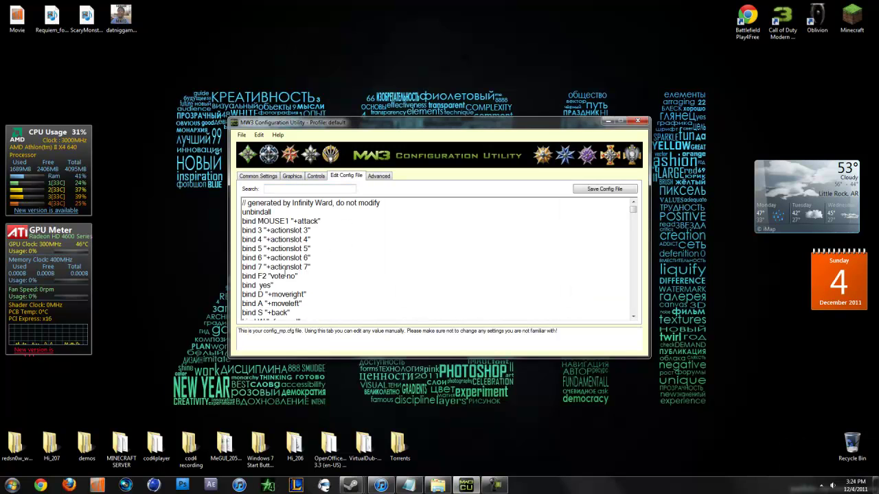
Step: On the Advanced page, select the 'default' saved configuration and reveal the full config_mp.cfg path
{"action": "left_click", "coordinate": [378, 176]}
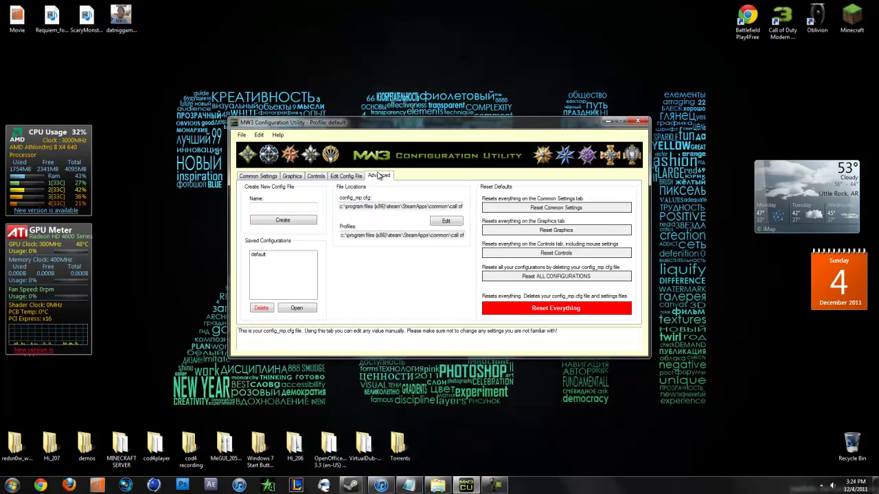
{"action": "left_click", "coordinate": [265, 255]}
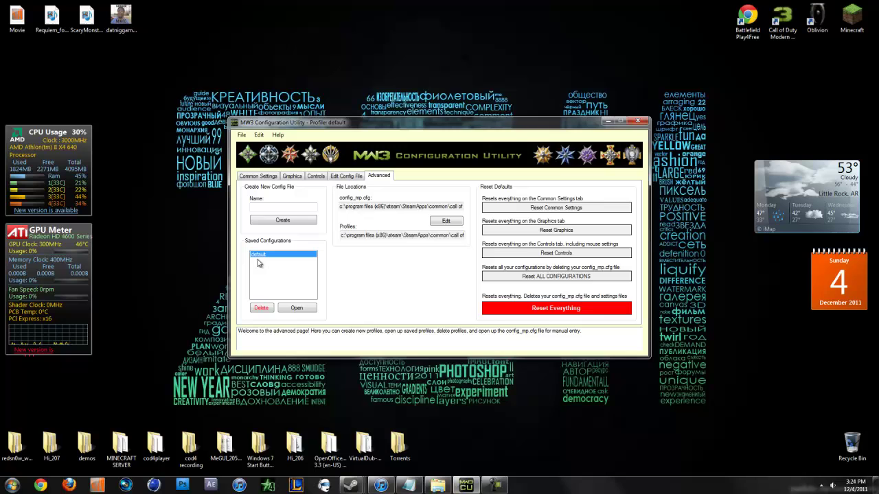
{"action": "left_click_drag", "start_coordinate": [211, 92], "coordinate": [237, 107]}
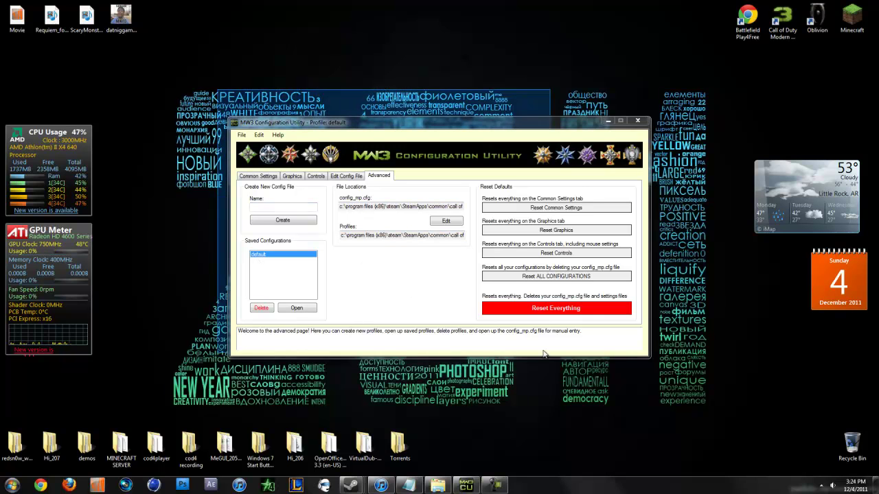
{"action": "left_click", "coordinate": [464, 314]}
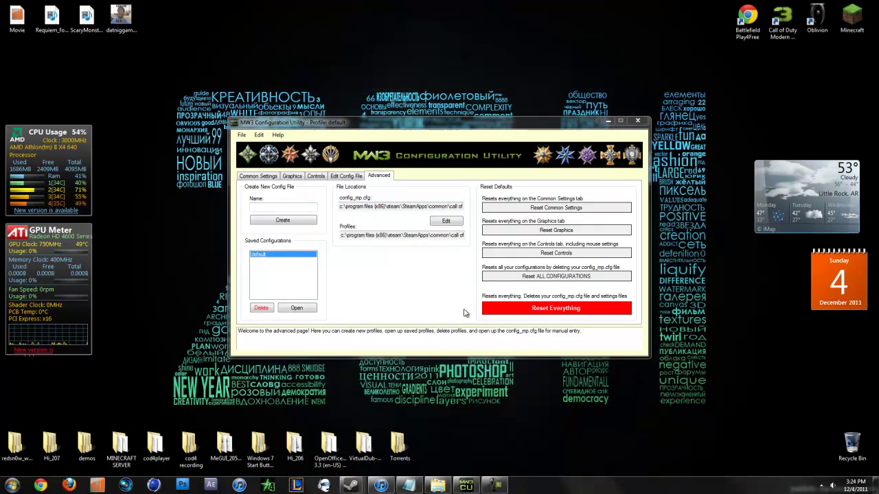
{"action": "left_click", "coordinate": [302, 220]}
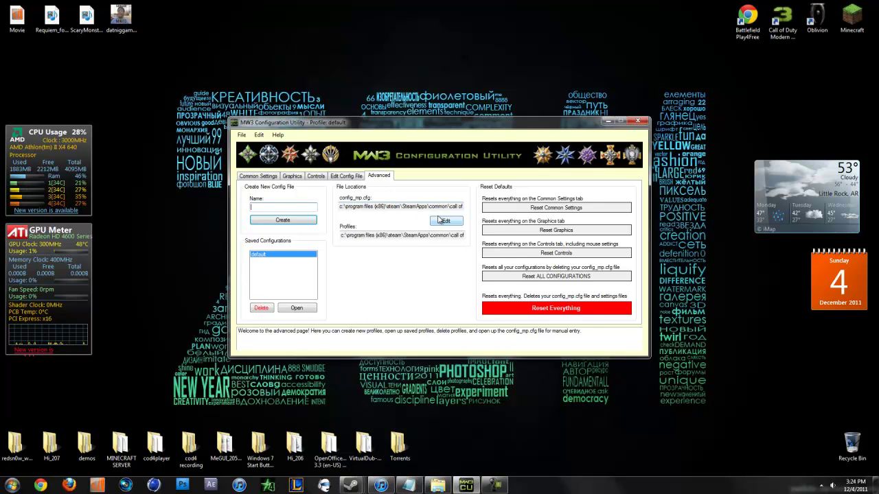
{"action": "left_click", "coordinate": [412, 206]}
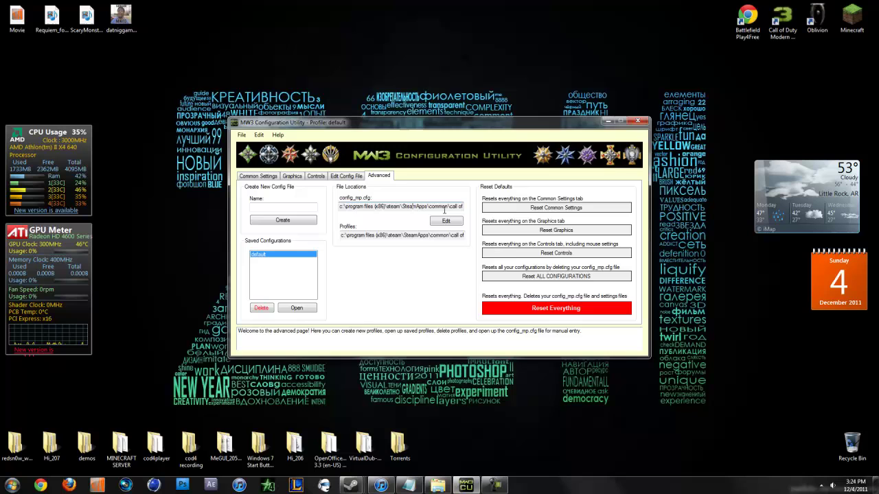
{"action": "key", "text": "Right"}
{"action": "key", "text": "Right"}
{"action": "key", "text": "Right"}
{"action": "key", "text": "Right"}
{"action": "key", "text": "Right"}
{"action": "key", "text": "Right"}
{"action": "key", "text": "Right"}
{"action": "key", "text": "Right"}
{"action": "key", "text": "Right"}
{"action": "key", "text": "Right"}
{"action": "key", "text": "Right"}
{"action": "key", "text": "Right"}
{"action": "key", "text": "Right"}
{"action": "key", "text": "Right"}
{"action": "key", "text": "Right"}
{"action": "key", "text": "Right"}
{"action": "key", "text": "Right"}
{"action": "key", "text": "Right"}
{"action": "key", "text": "Right"}
{"action": "key", "text": "Right"}
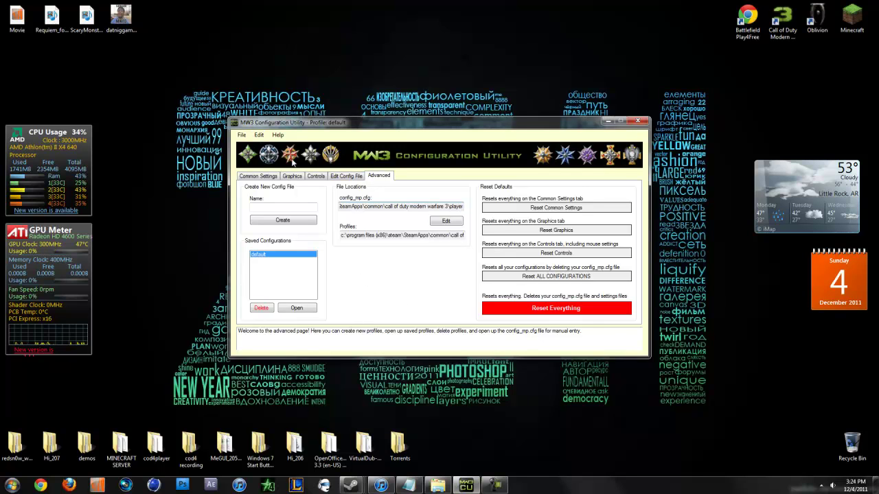
Step: Save the adjusted configuration with File > Save
{"action": "left_click", "coordinate": [243, 136]}
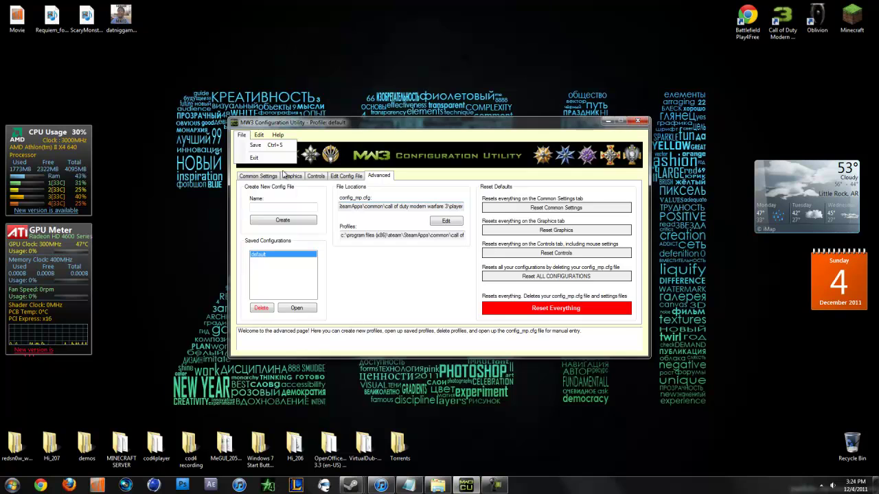
{"action": "left_click", "coordinate": [254, 177]}
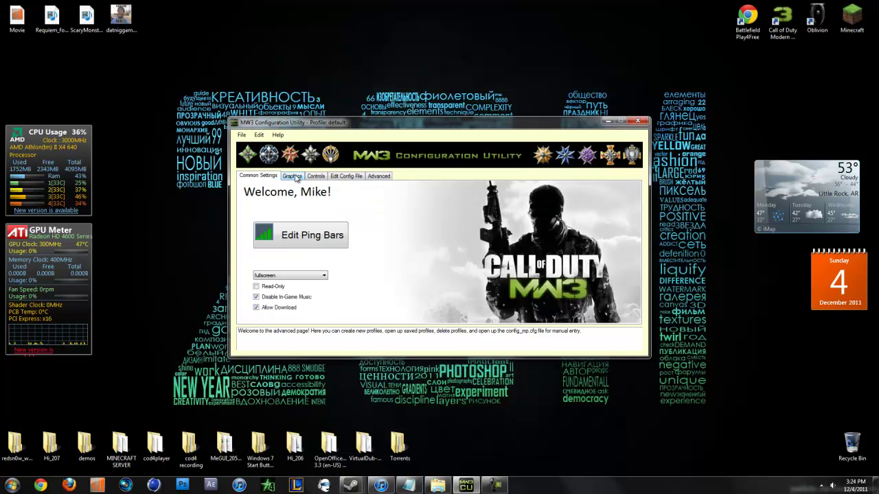
Step: Close the MW3 Configuration Utility, leaving the desktop, and bring up the screen recorder's controls
{"action": "left_click", "coordinate": [640, 122]}
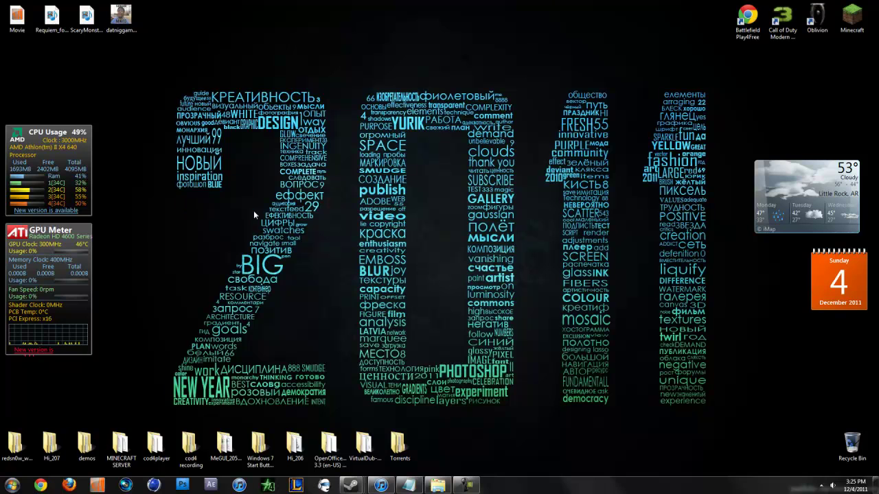
{"action": "left_click_drag", "start_coordinate": [110, 123], "coordinate": [396, 301]}
{"action": "mouse_move", "coordinate": [119, 111]}
{"action": "left_mouse_down"}
{"action": "mouse_move", "coordinate": [296, 253]}
{"action": "mouse_move", "coordinate": [397, 381]}
{"action": "mouse_move", "coordinate": [450, 364]}
{"action": "mouse_move", "coordinate": [511, 388]}
{"action": "mouse_move", "coordinate": [549, 371]}
{"action": "mouse_move", "coordinate": [730, 367]}
{"action": "mouse_move", "coordinate": [222, 206]}
{"action": "mouse_move", "coordinate": [127, 143]}
{"action": "mouse_move", "coordinate": [135, 113]}
{"action": "mouse_move", "coordinate": [124, 109]}
{"action": "left_mouse_up"}
{"action": "mouse_move", "coordinate": [469, 487]}
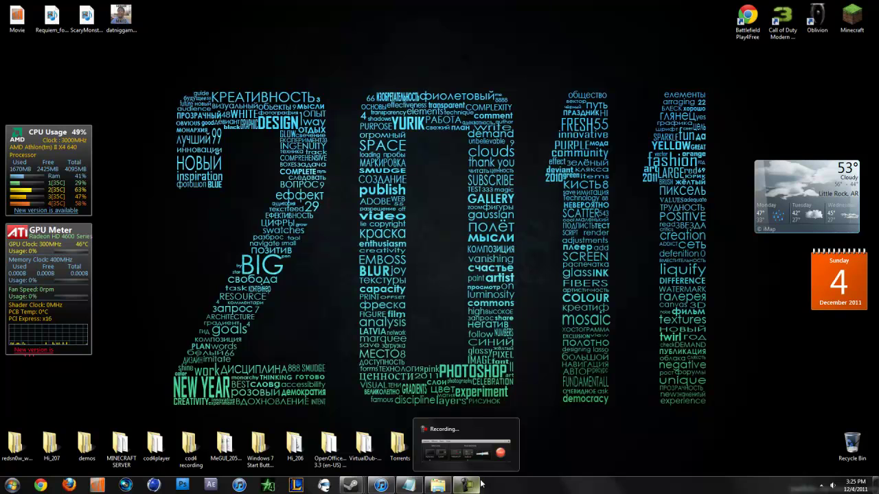
{"action": "left_click", "coordinate": [477, 487]}
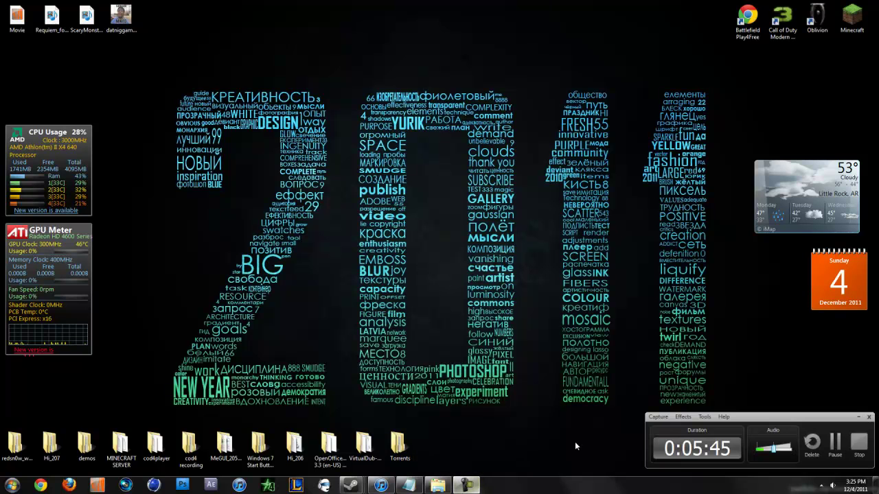